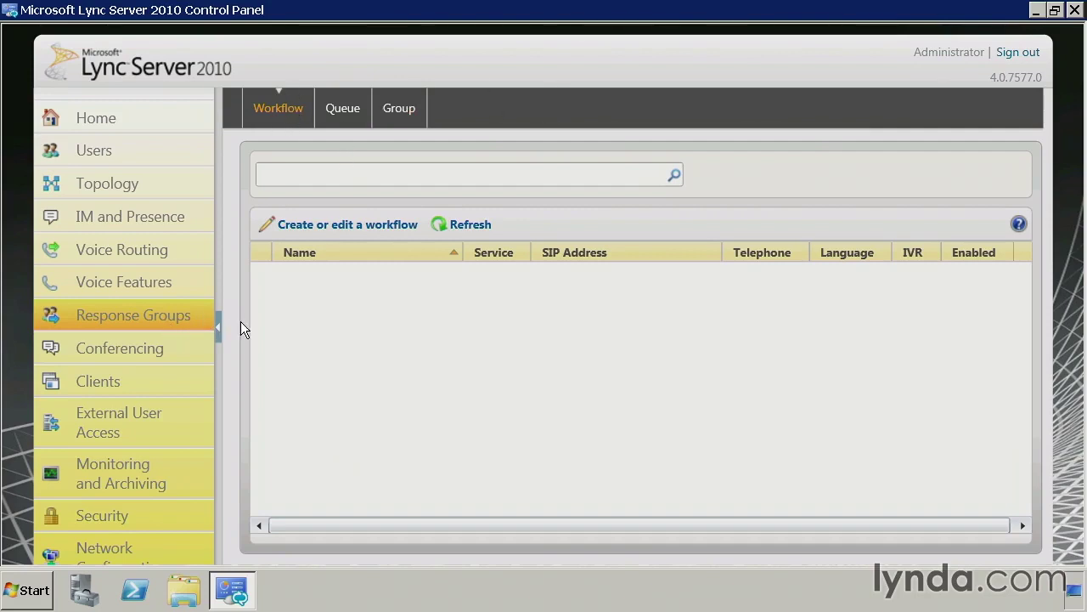
- Start a new workflow on the Phoenix ApplicationServer service and bring up the RgsConfig browser page
click(322, 228)
click(450, 224)
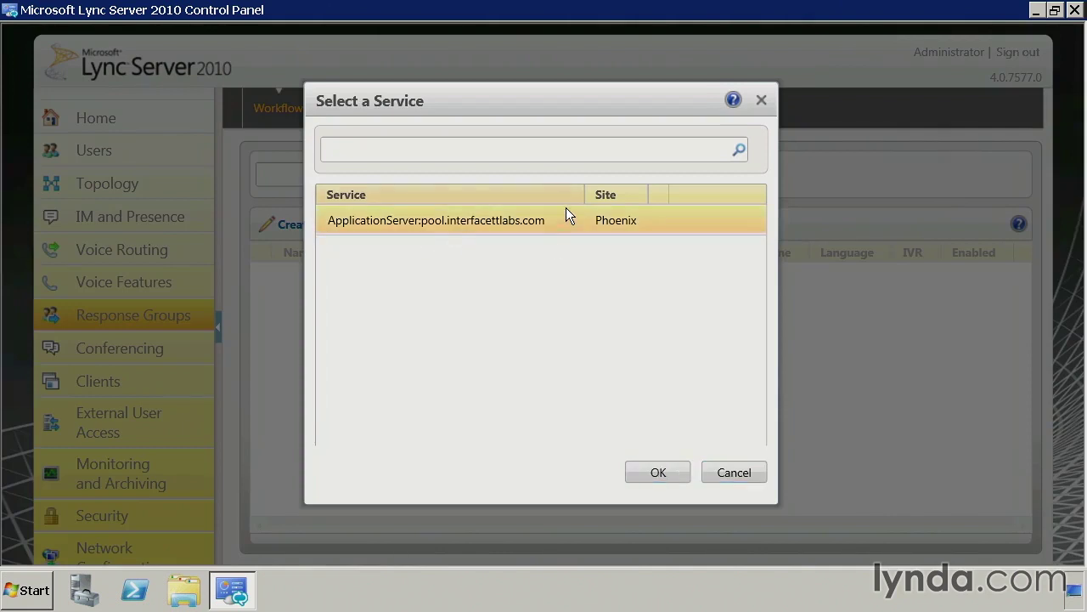
click(662, 466)
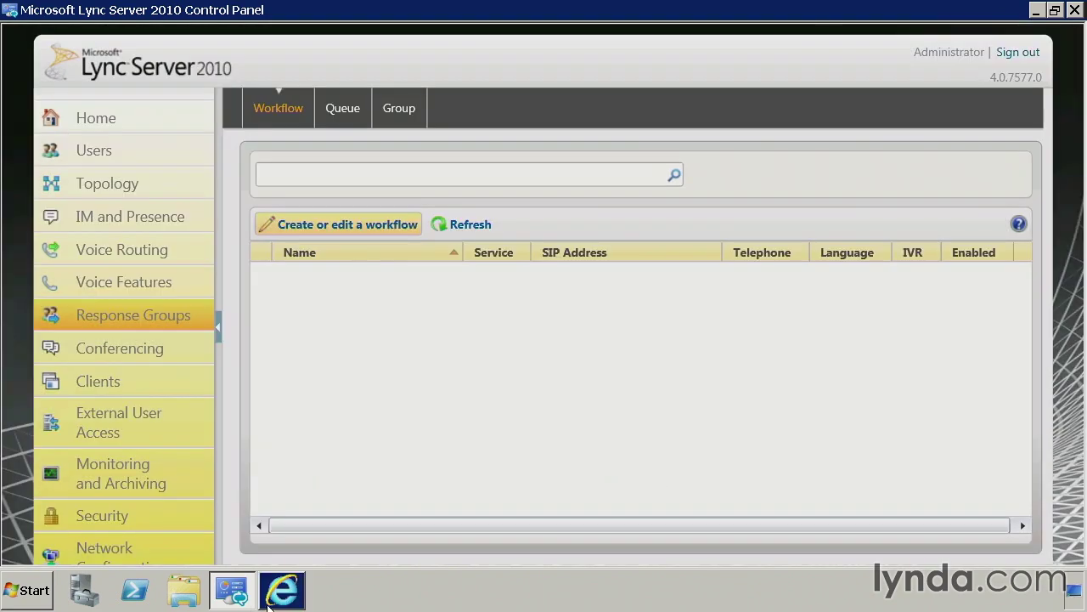
click(276, 592)
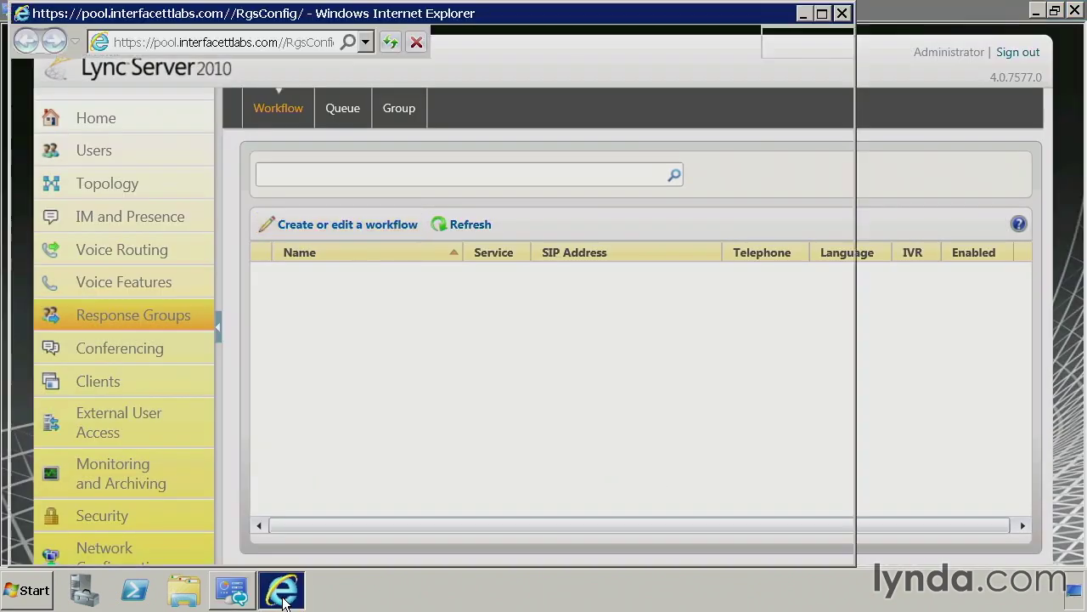
- Maximize the Internet Explorer window showing the Response Group Configuration Tool
double_click(583, 13)
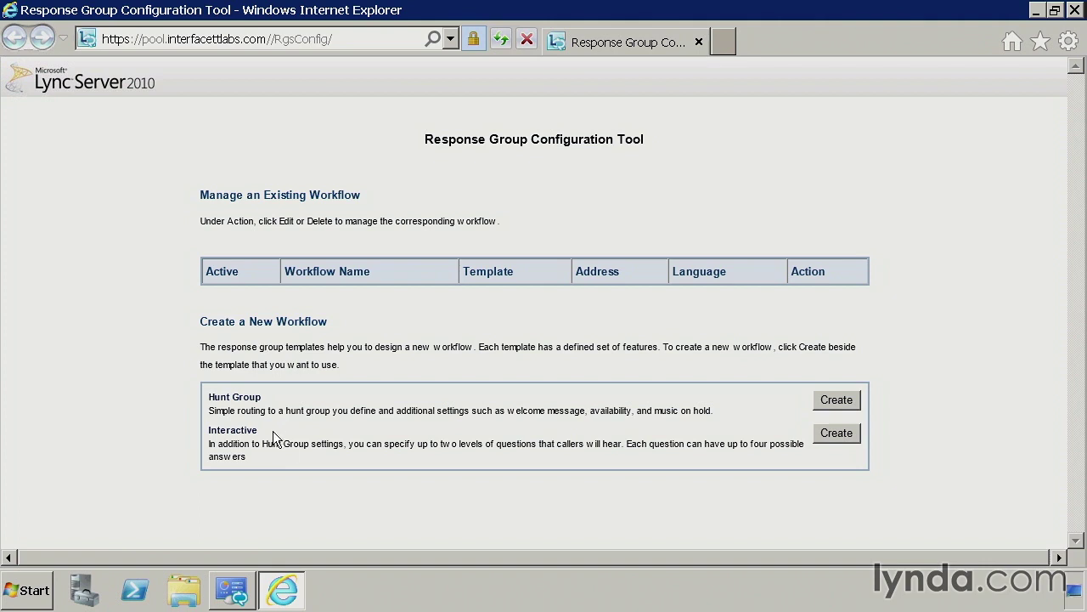
- Create an Interactive workflow with its SIP address and display name Interface Response Group
click(846, 433)
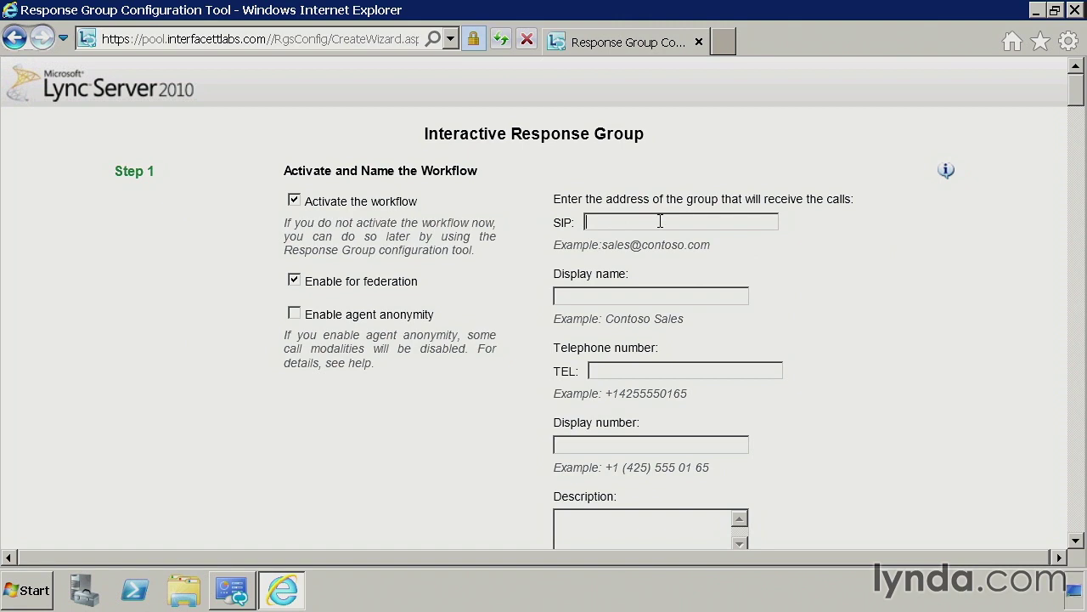
key(Tab)
text(Res)
key(BackSpace)
key(BackSpace)
key(BackSpace)
text(Interfa)
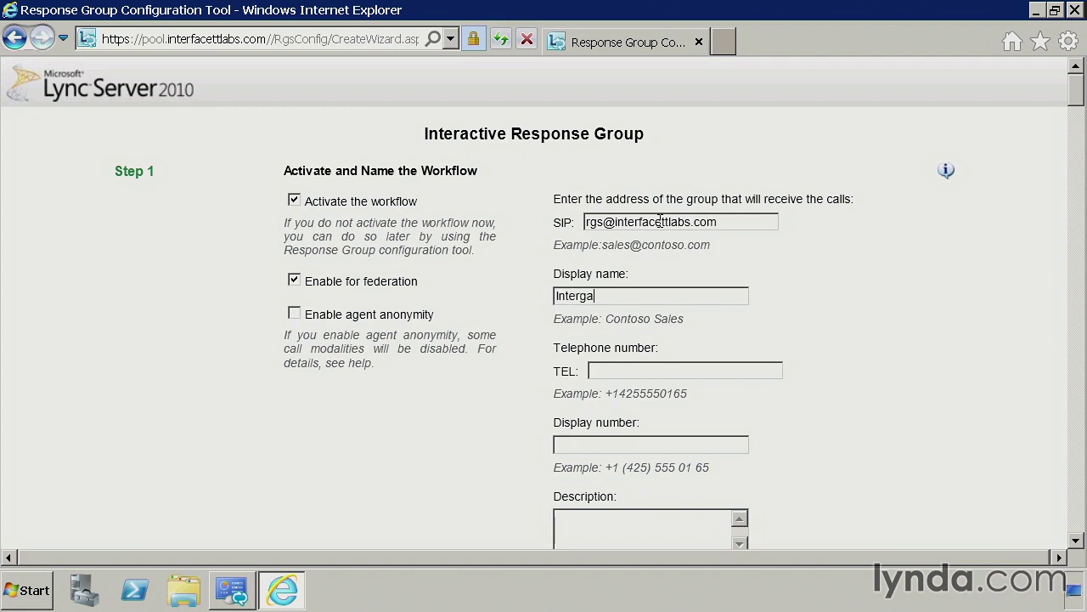
key(BackSpace)
key(BackSpace)
text(face Response Gruop)
key(BackSpace)
key(BackSpace)
key(BackSpace)
text(oup Sderv)
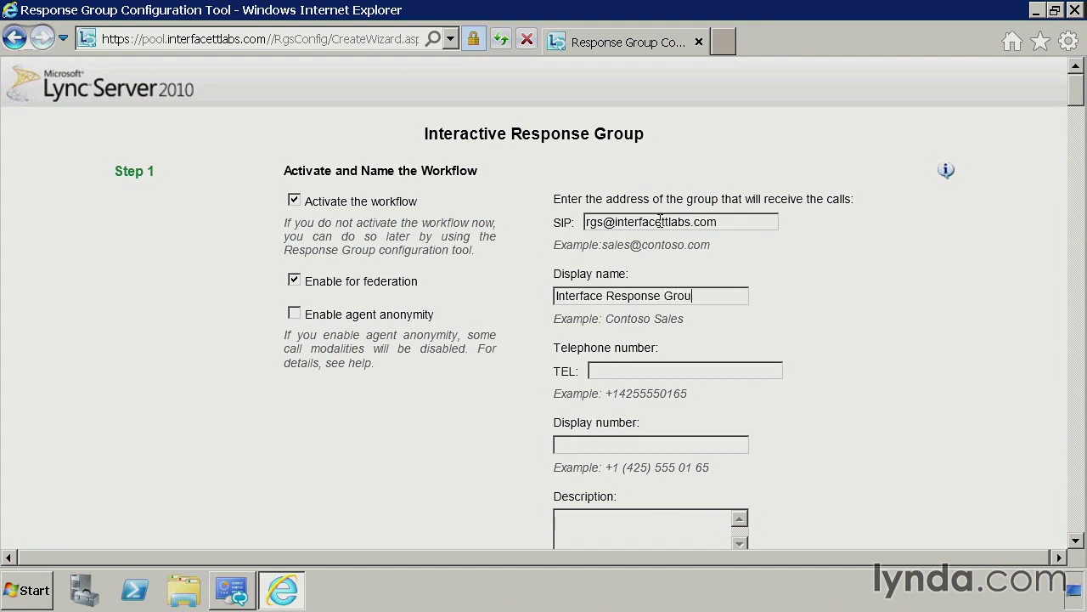
key(BackSpace)
key(BackSpace)
key(BackSpace)
key(BackSpace)
key(BackSpace)
key(BackSpace)
- Enter the workflow's TEL number and its formatted display number
click(576, 443)
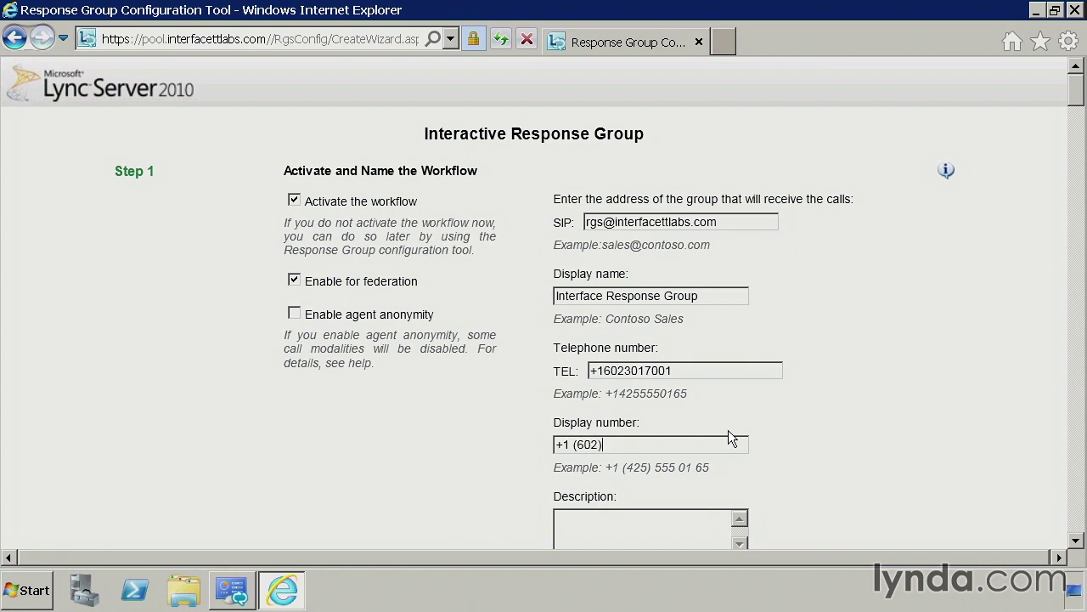
drag(1077, 95, 1077, 117)
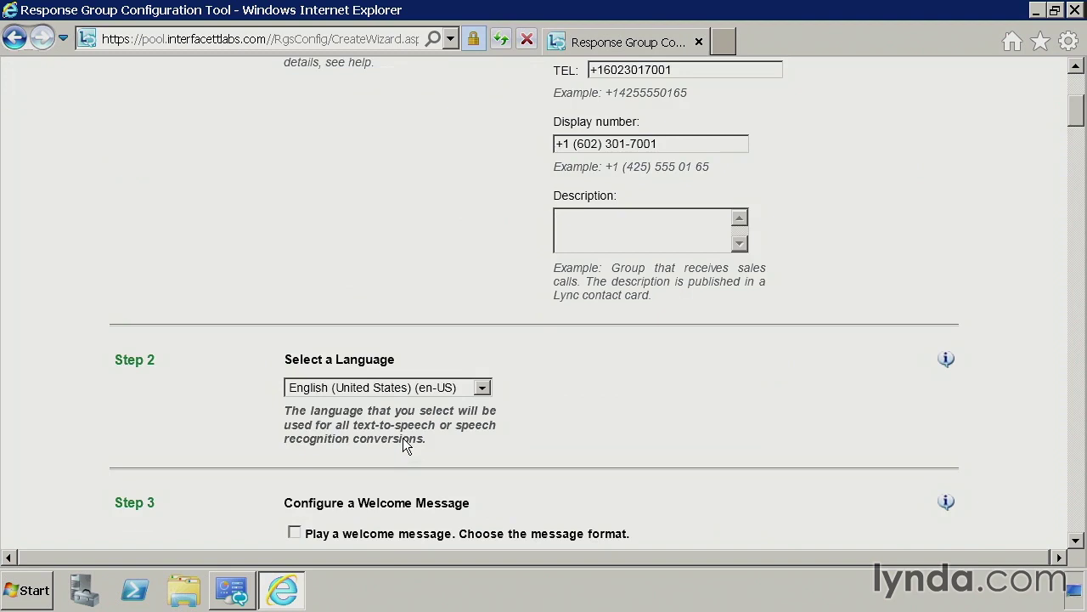
- Enable a text-to-speech welcome message using the copied example thank-you-for-calling greeting
scroll(487, 436, down, 2)
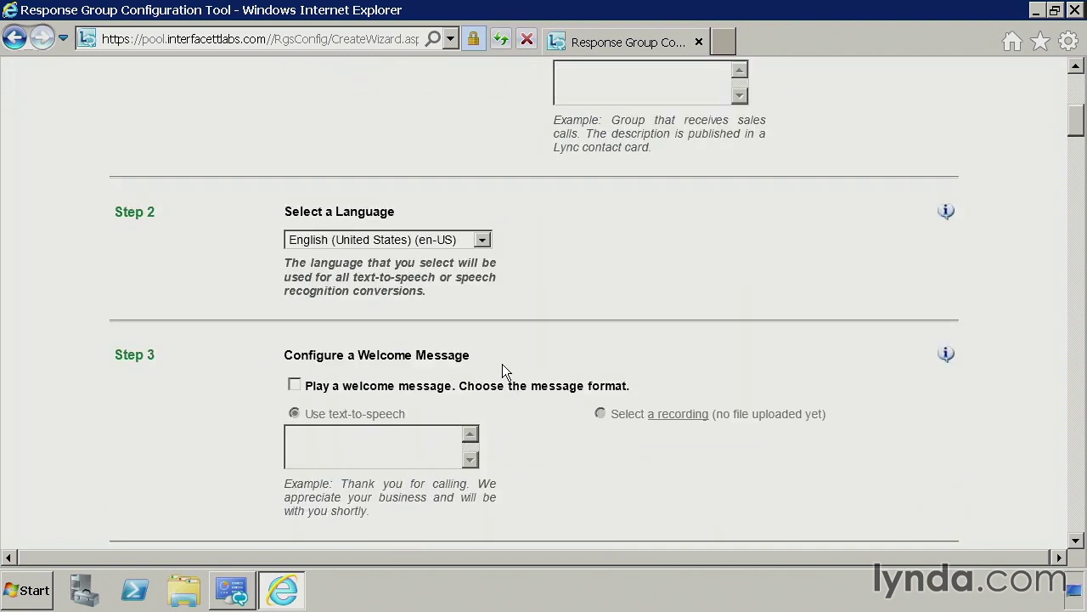
click(309, 385)
click(321, 440)
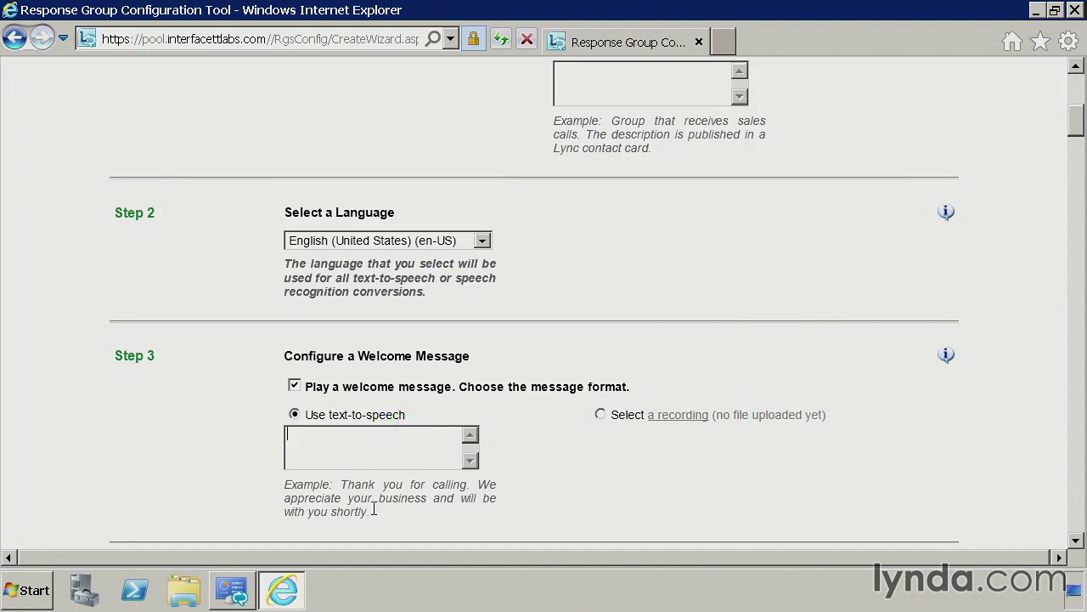
drag(374, 510, 396, 502)
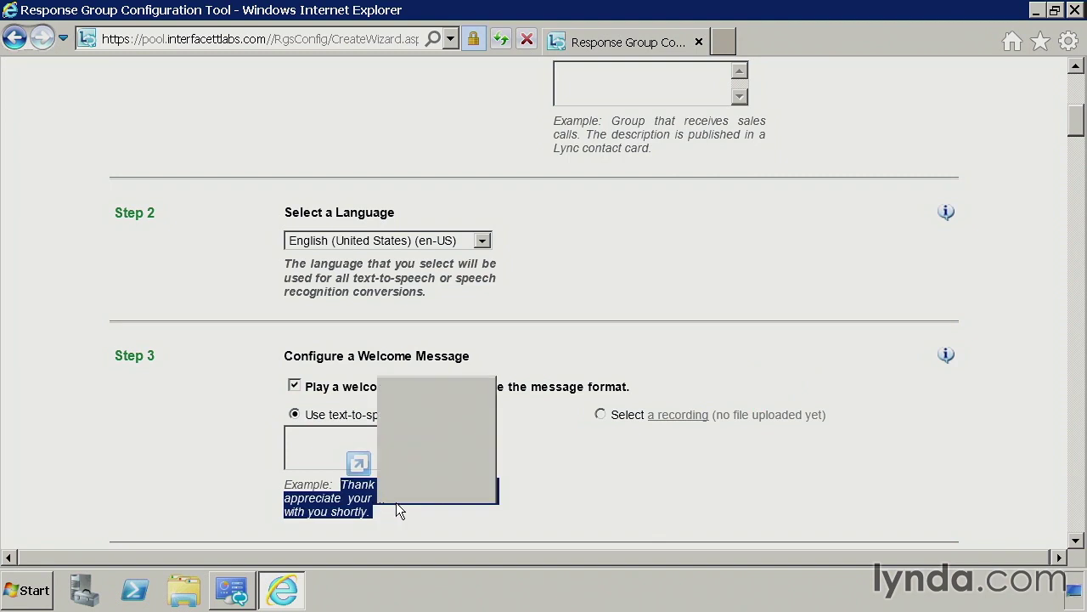
click(418, 272)
click(359, 437)
key(ctrl+v)
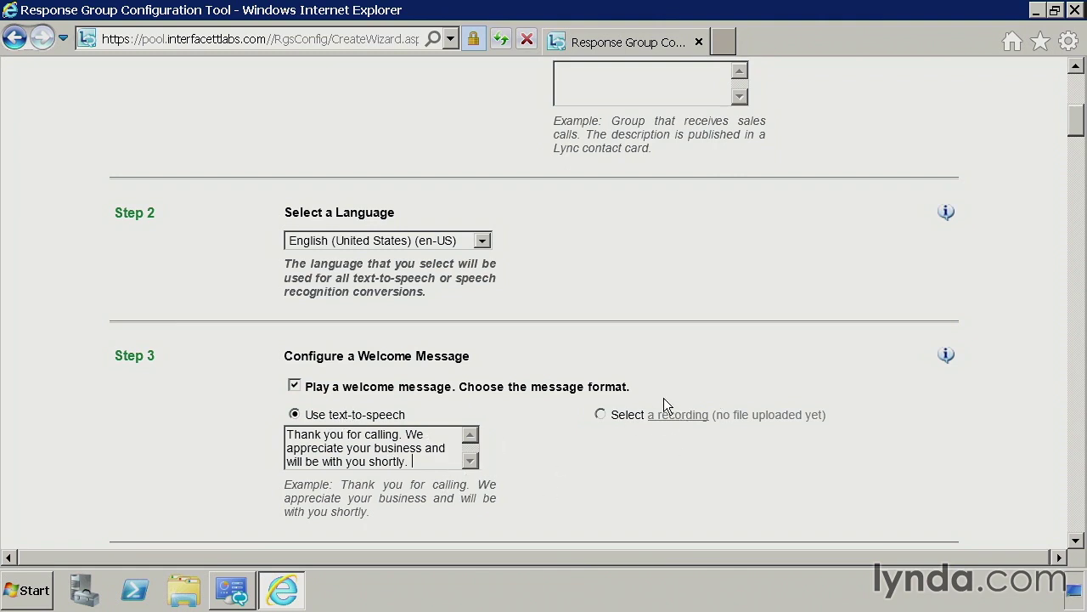
scroll(473, 501, down, 5)
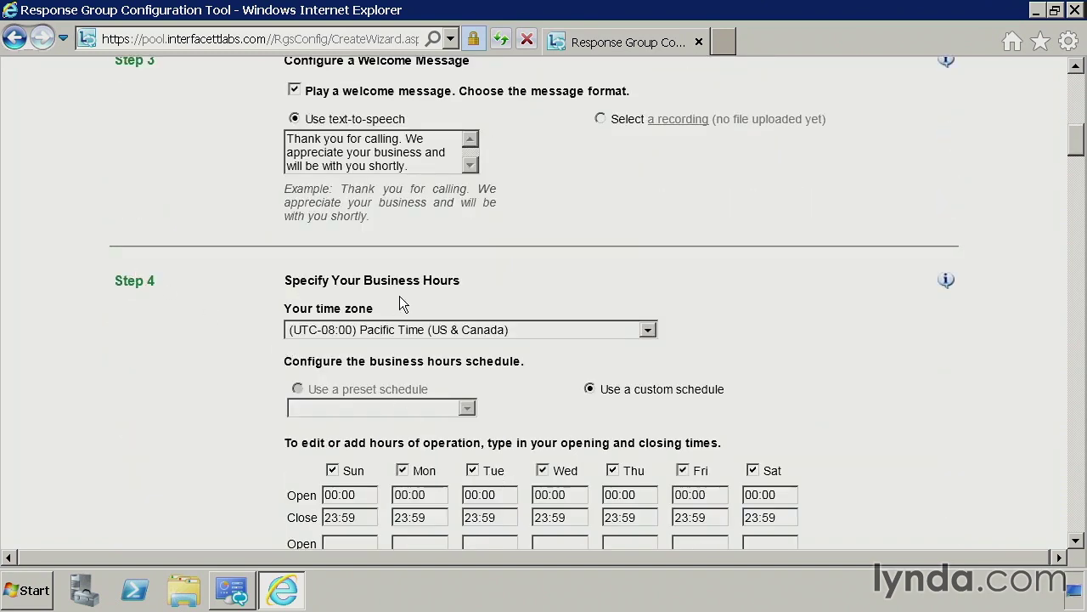
click(518, 337)
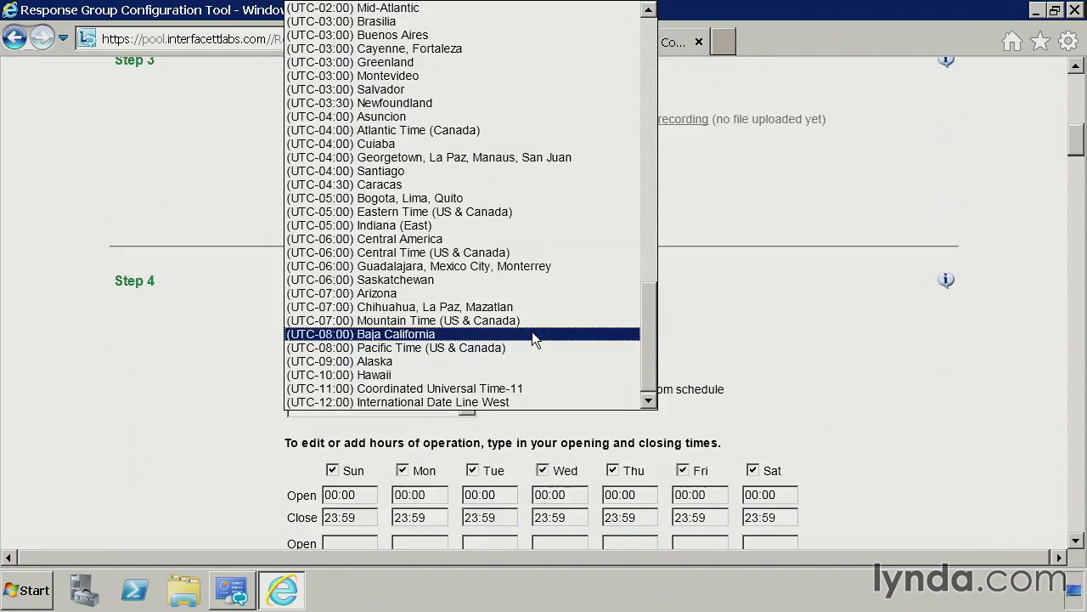
click(384, 297)
click(325, 435)
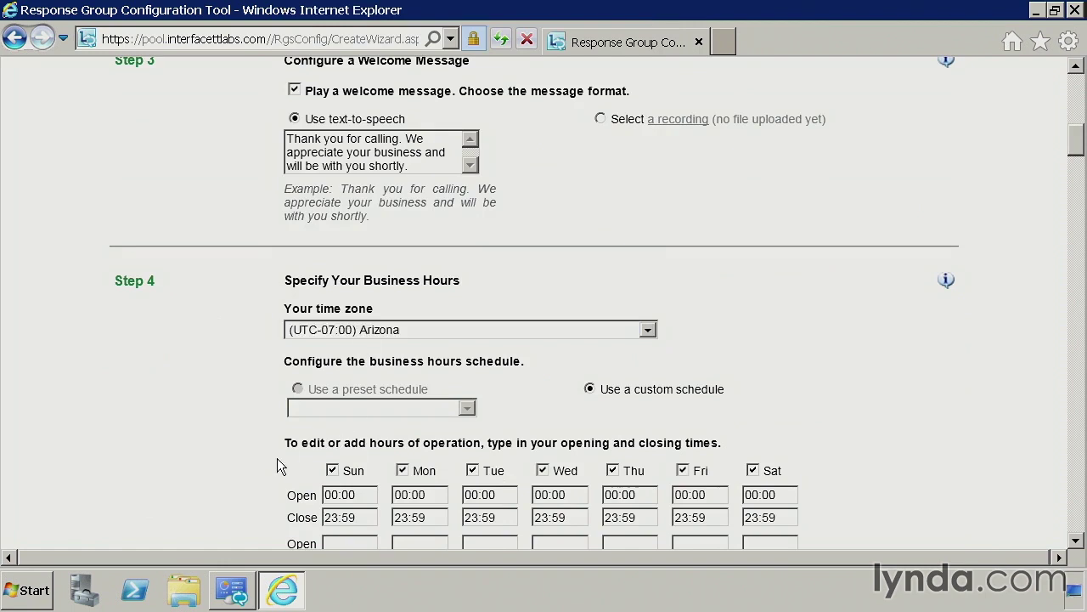
scroll(277, 458, down, 1)
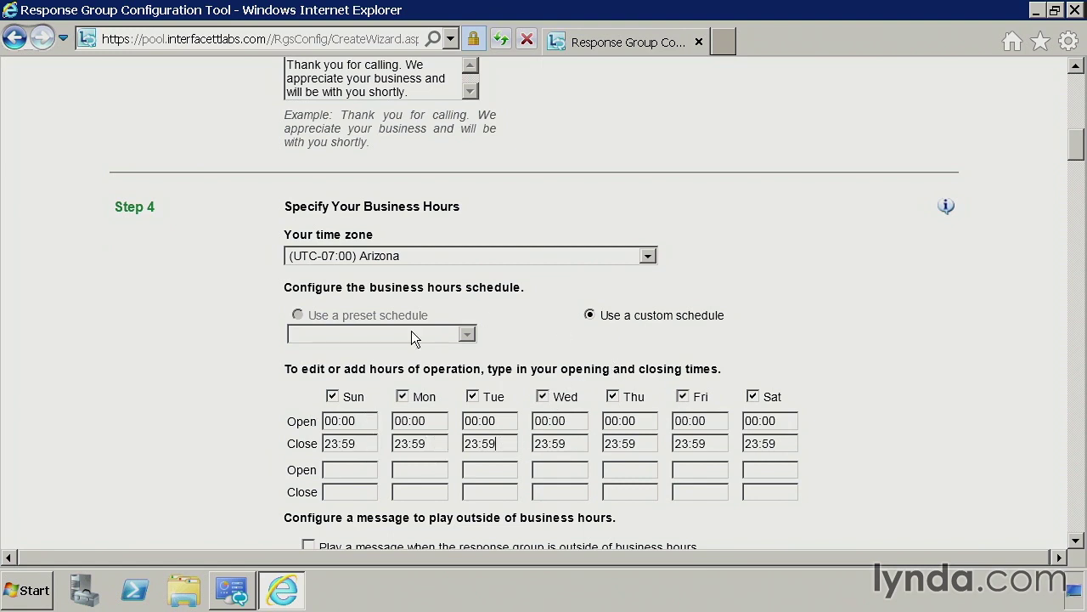
scroll(595, 399, down, 3)
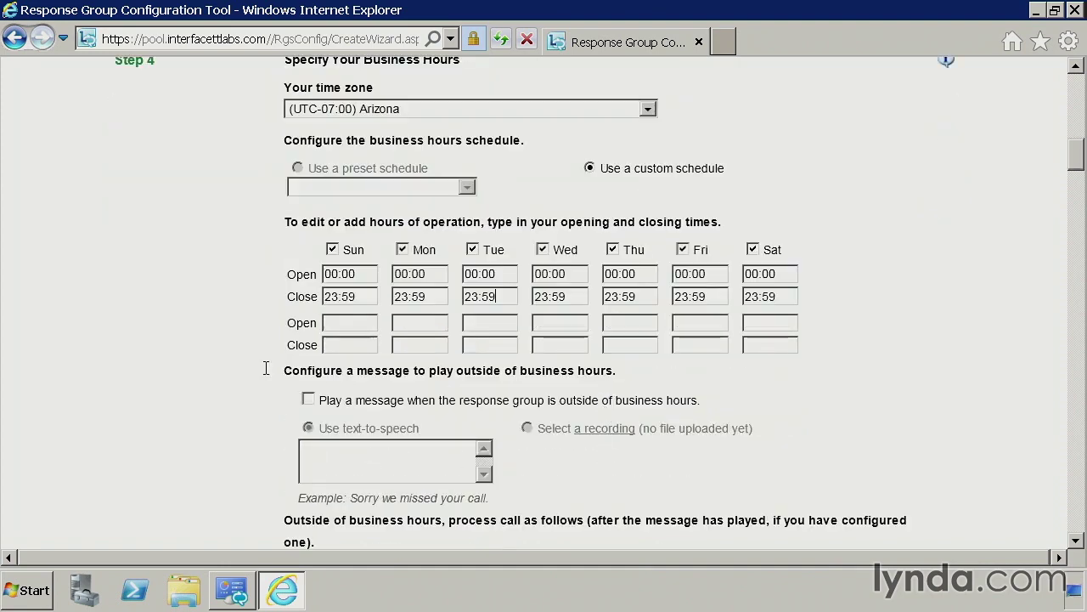
drag(286, 372, 617, 371)
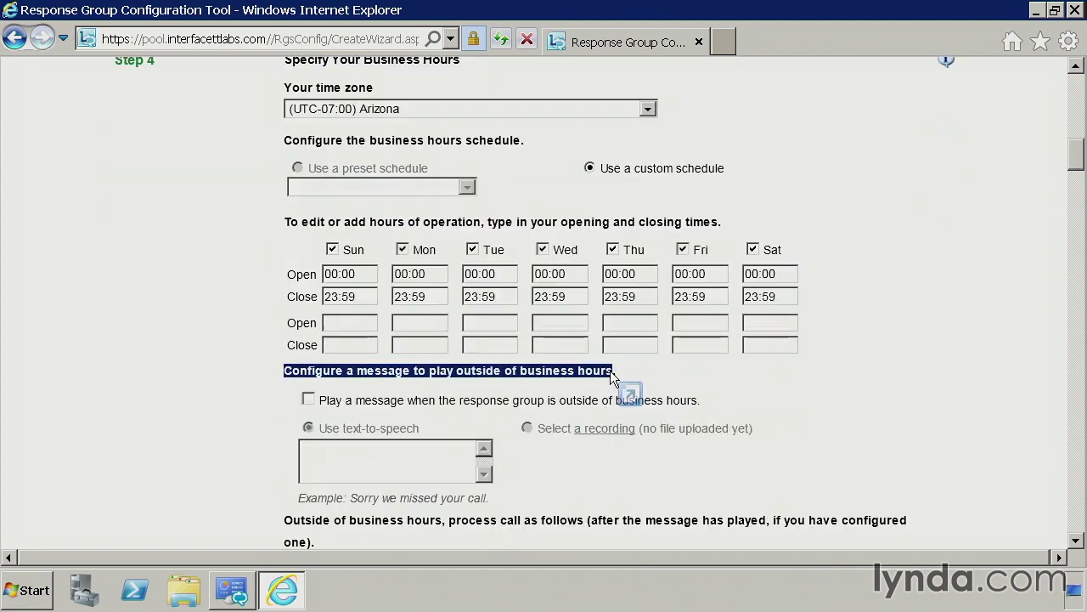
click(626, 388)
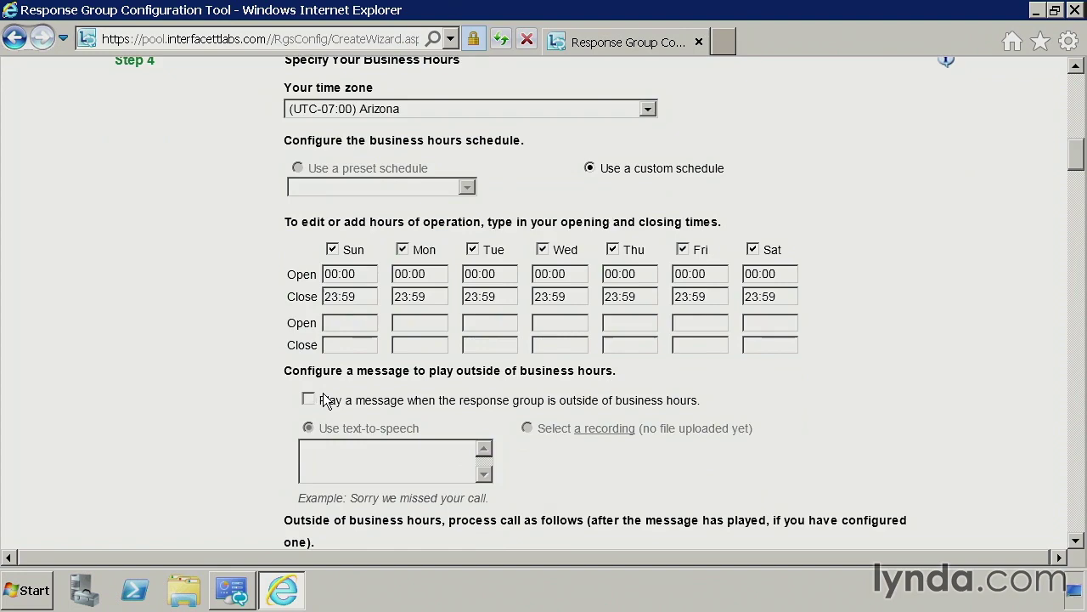
scroll(322, 412, down, 3)
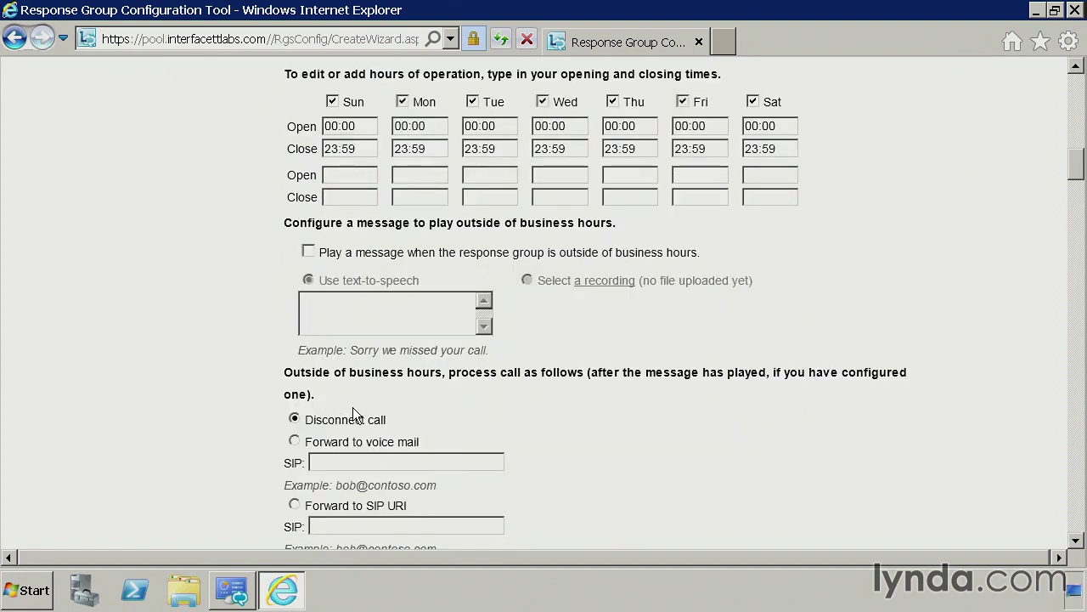
scroll(628, 442, down, 2)
scroll(617, 446, down, 2)
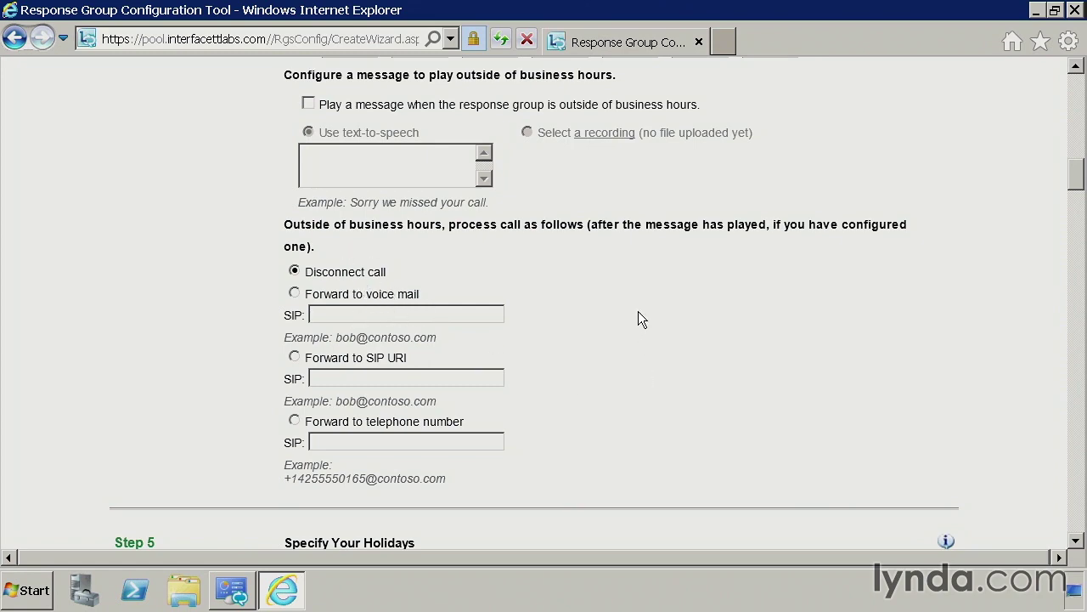
scroll(604, 408, up, 5)
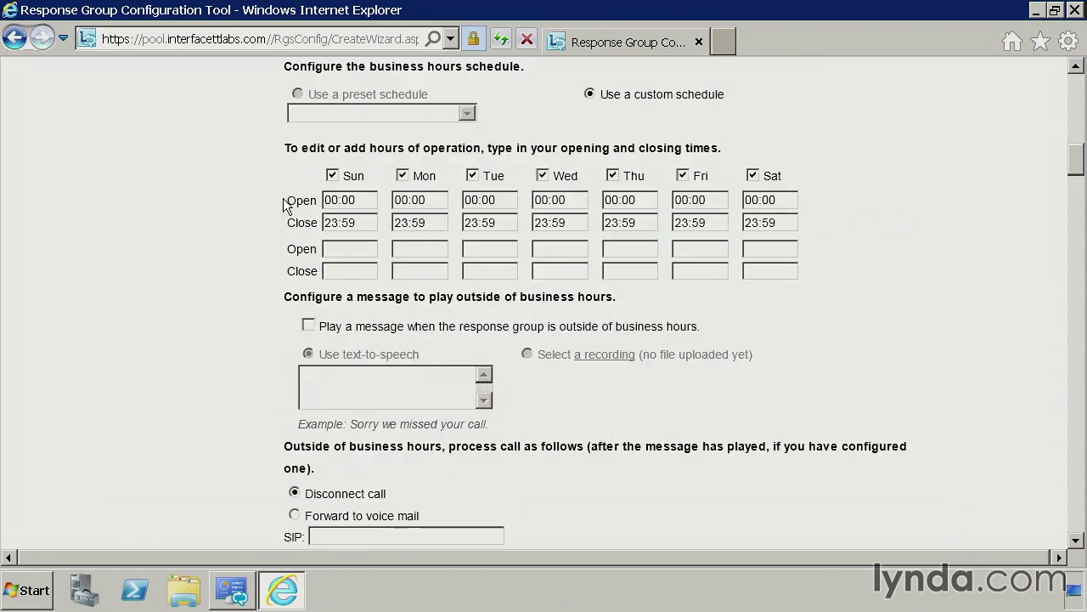
scroll(540, 414, down, 8)
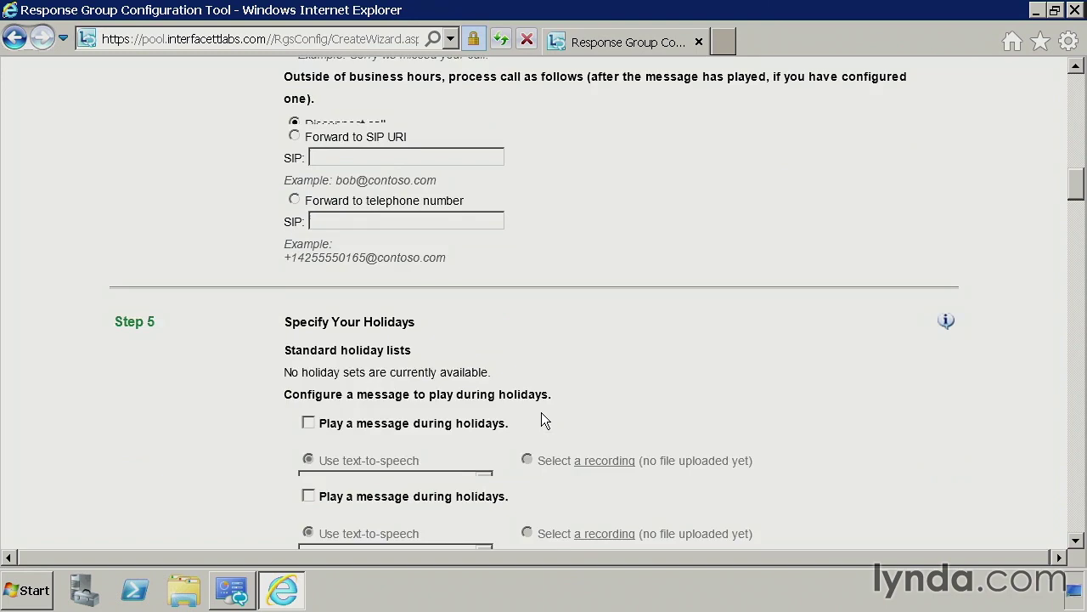
scroll(560, 421, down, 2)
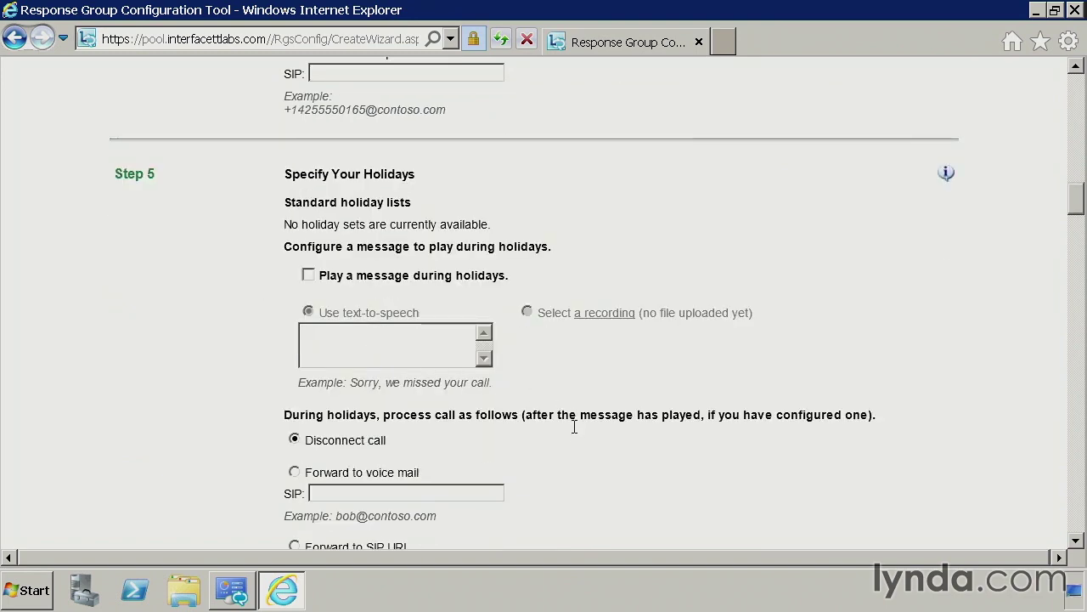
scroll(574, 427, down, 1)
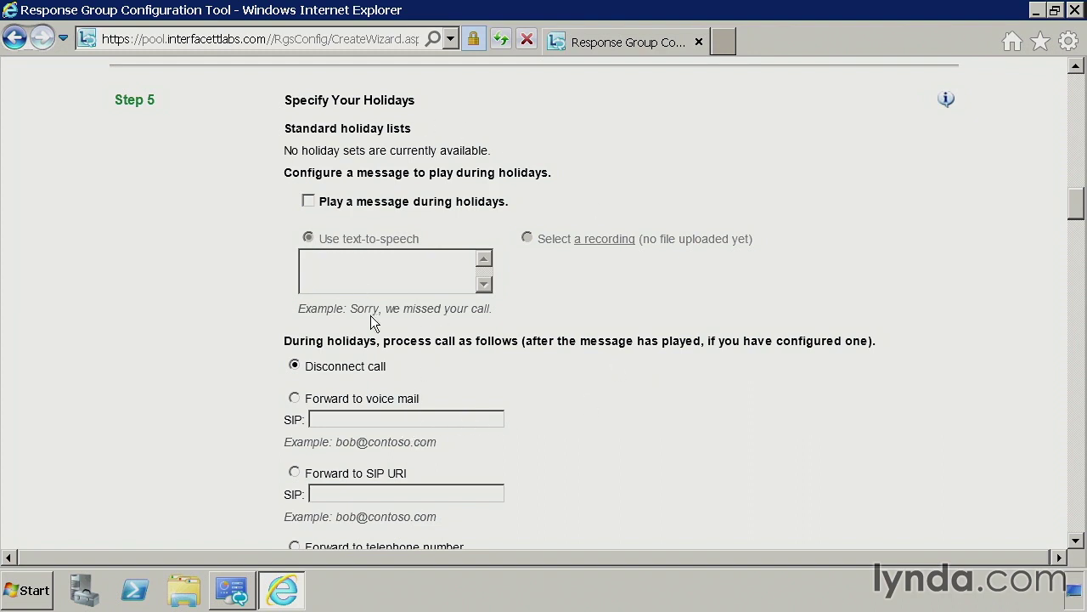
scroll(548, 416, down, 5)
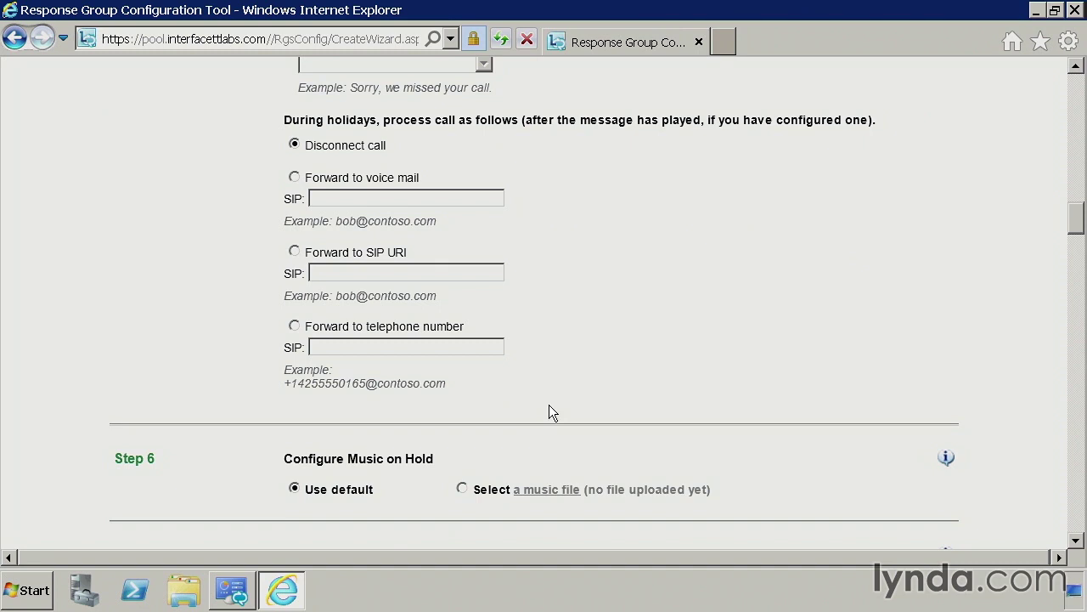
scroll(549, 413, down, 2)
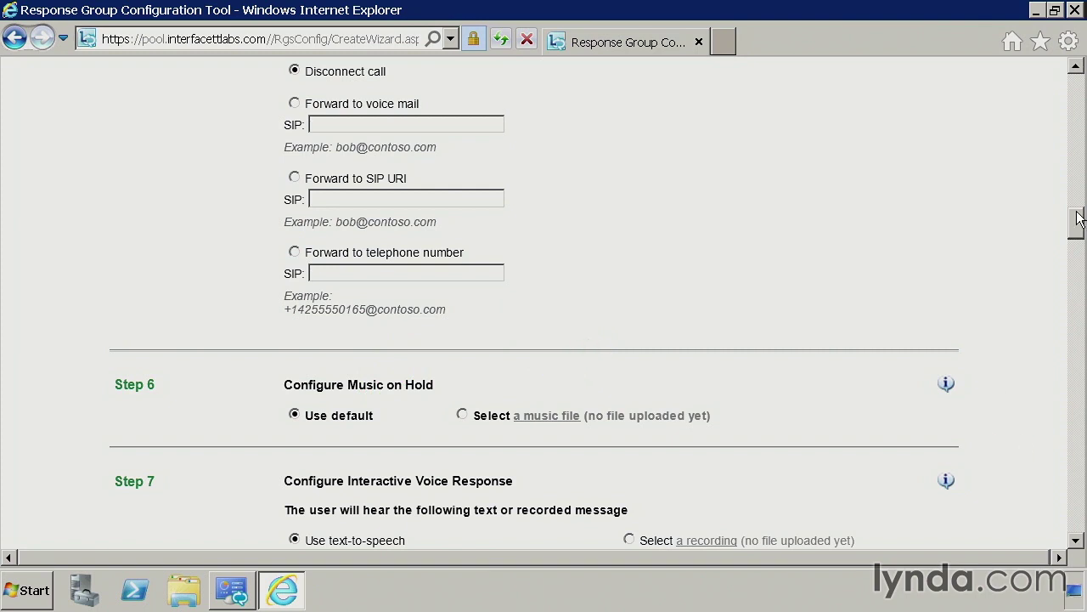
scroll(1078, 219, down, 4)
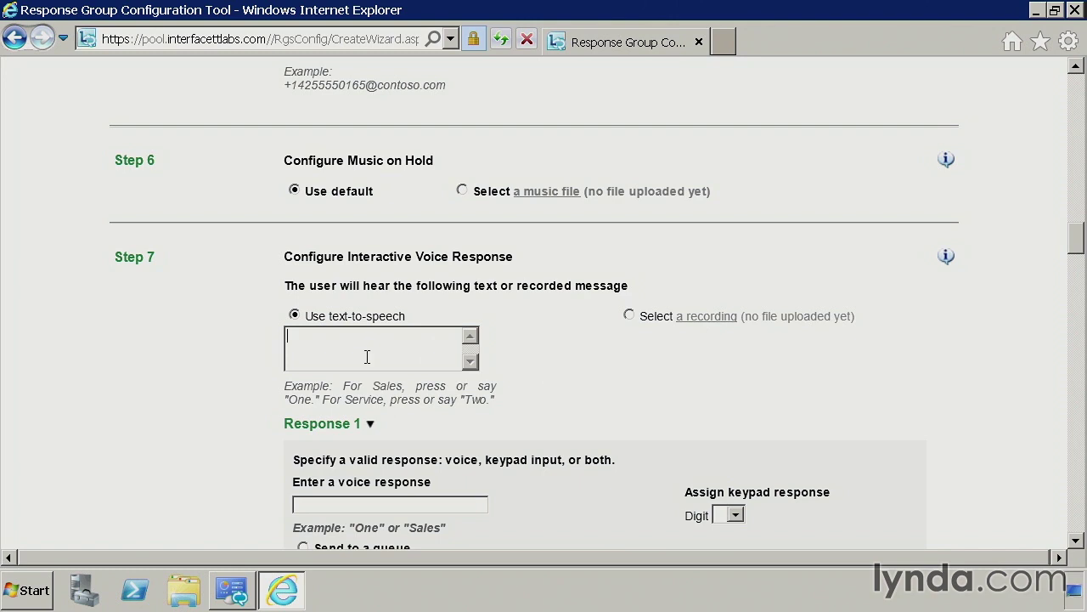
- Enter the Step 7 prompt: For sales, press or say "one". For support, press or say "two"
click(398, 359)
text(Fop)
key(BackSpace)
text(r sales, press or say "one". For support)
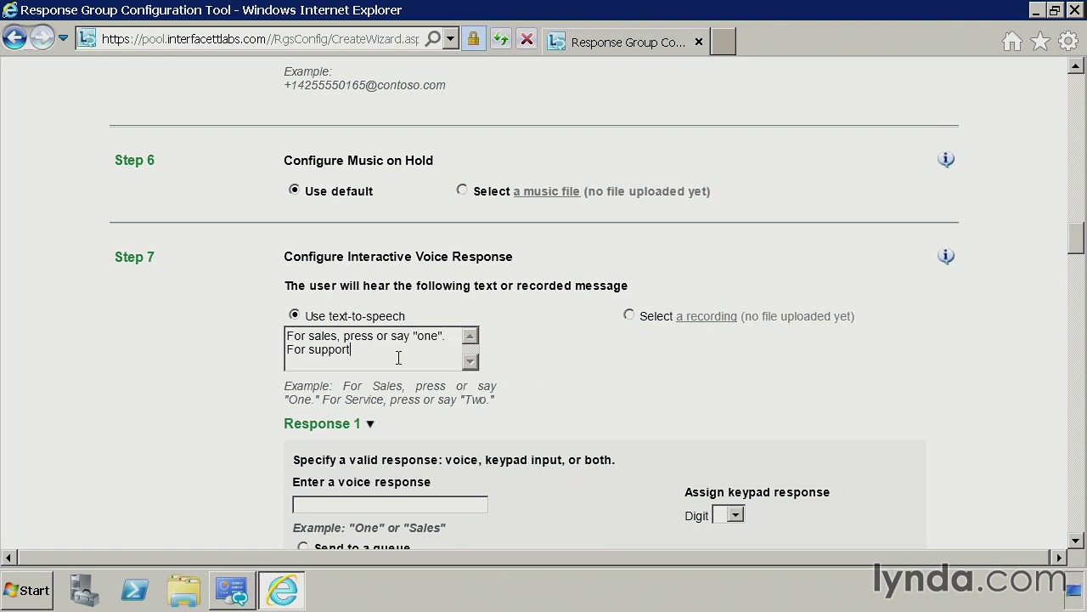
text(, press or say "two".)
- Give Response 1 voice answer 'One' and keypad digit 1, routing callers to the Sales queue
drag(1075, 245, 1076, 253)
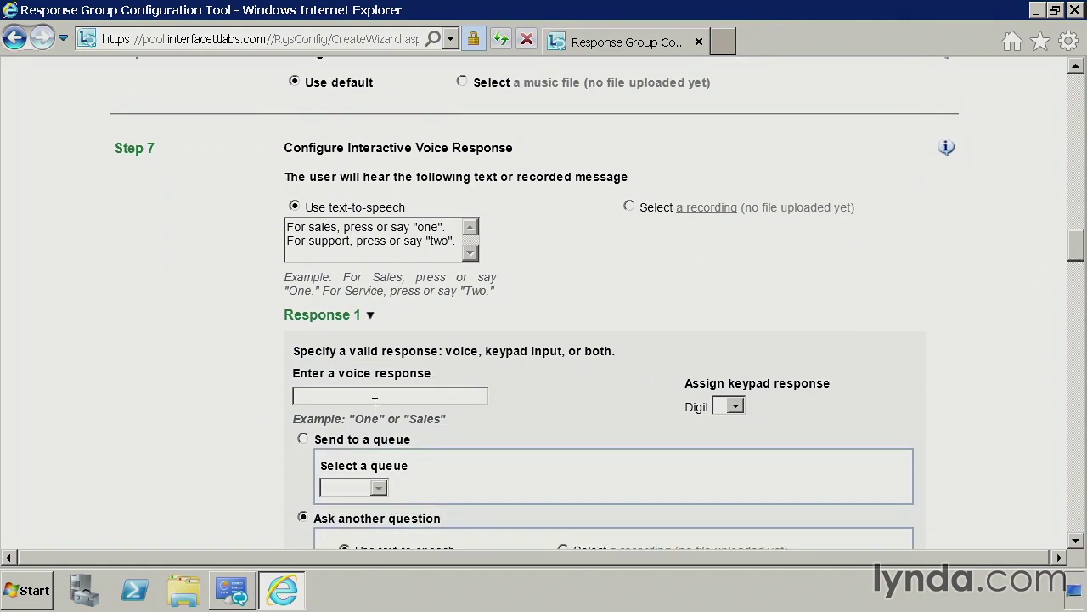
text(One)
double_click(328, 393)
click(741, 403)
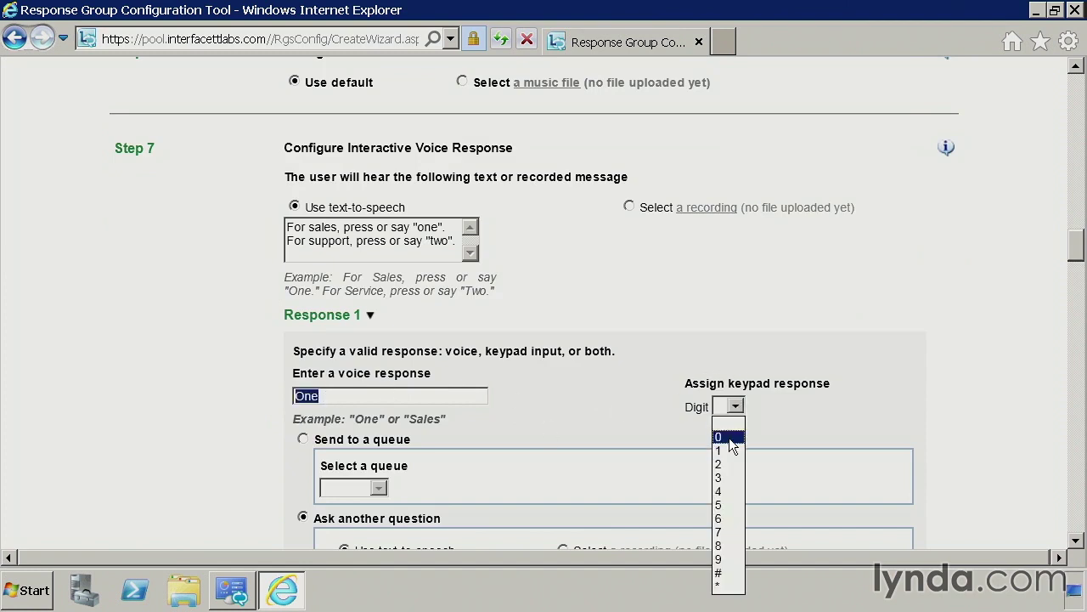
click(730, 450)
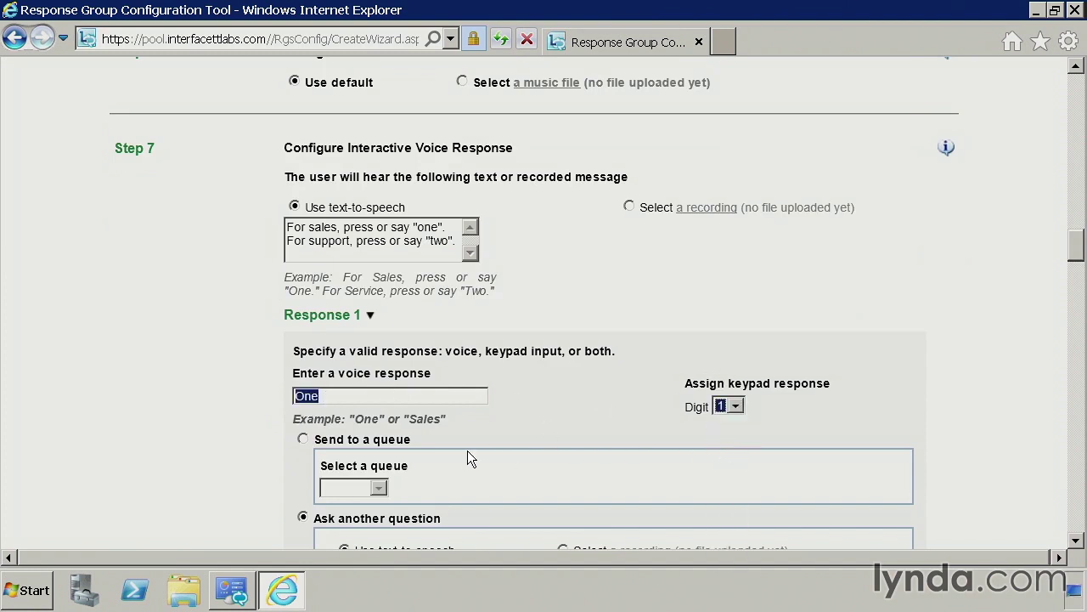
click(349, 409)
scroll(475, 400, down, 3)
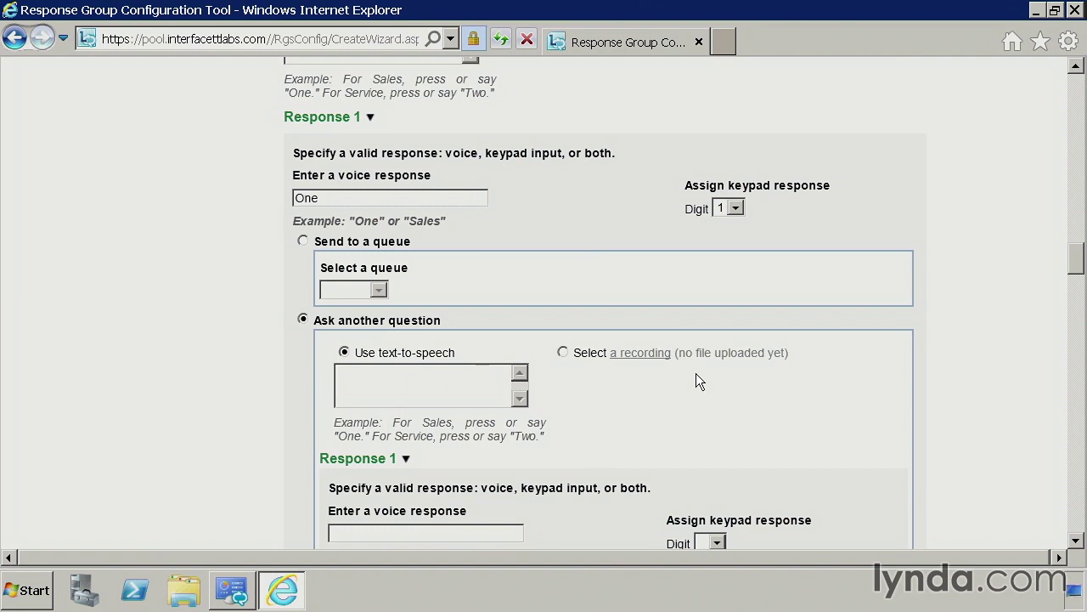
click(303, 240)
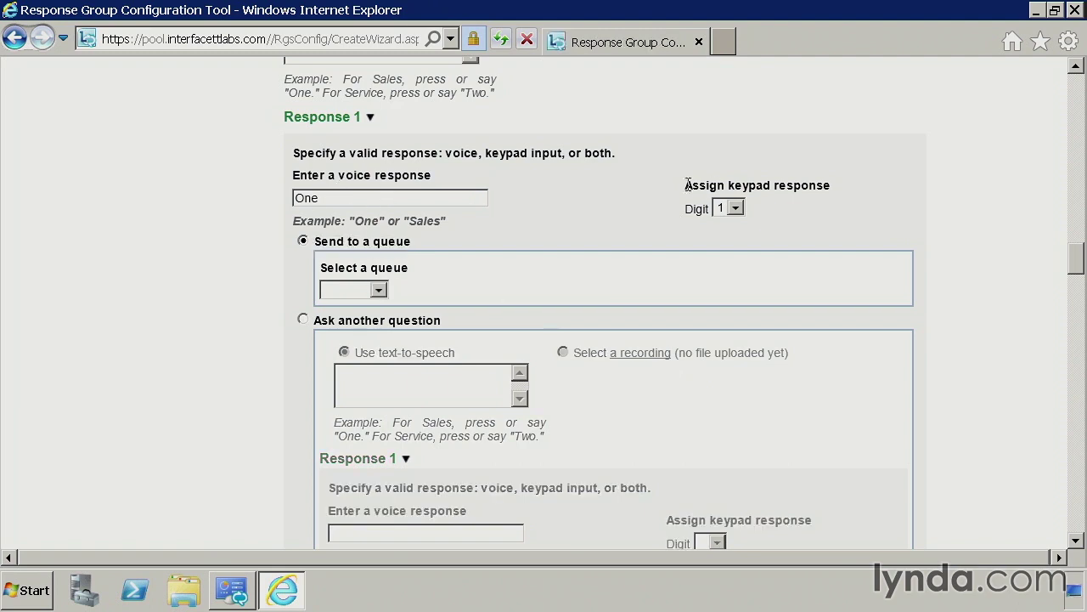
click(387, 289)
click(354, 319)
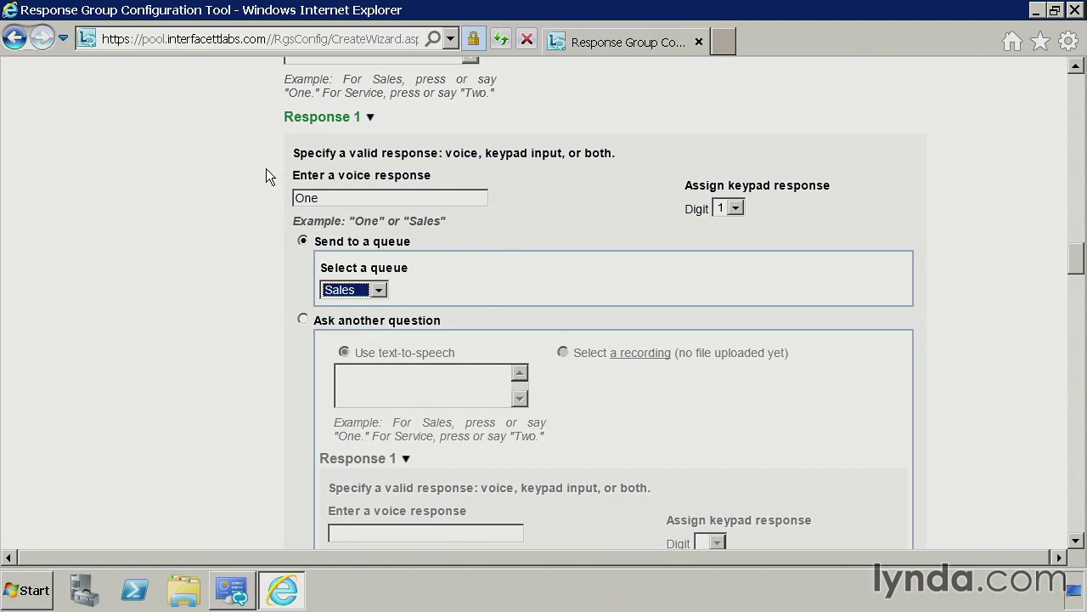
- Set Response 2 to accept voice answer 'Two' or keypad digit 2
click(220, 364)
scroll(246, 405, down, 3)
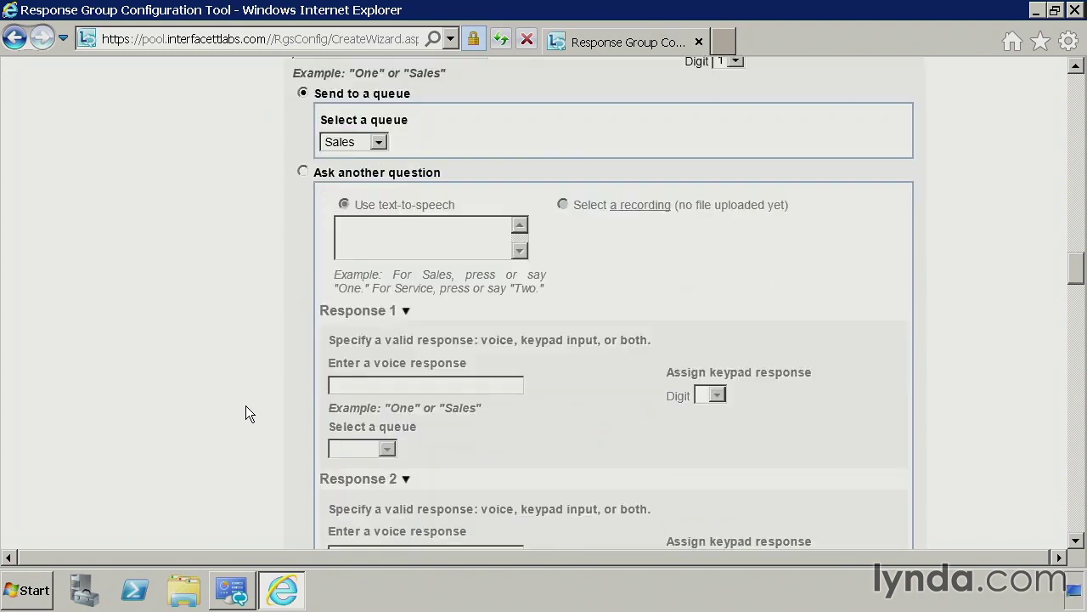
scroll(247, 416, down, 6)
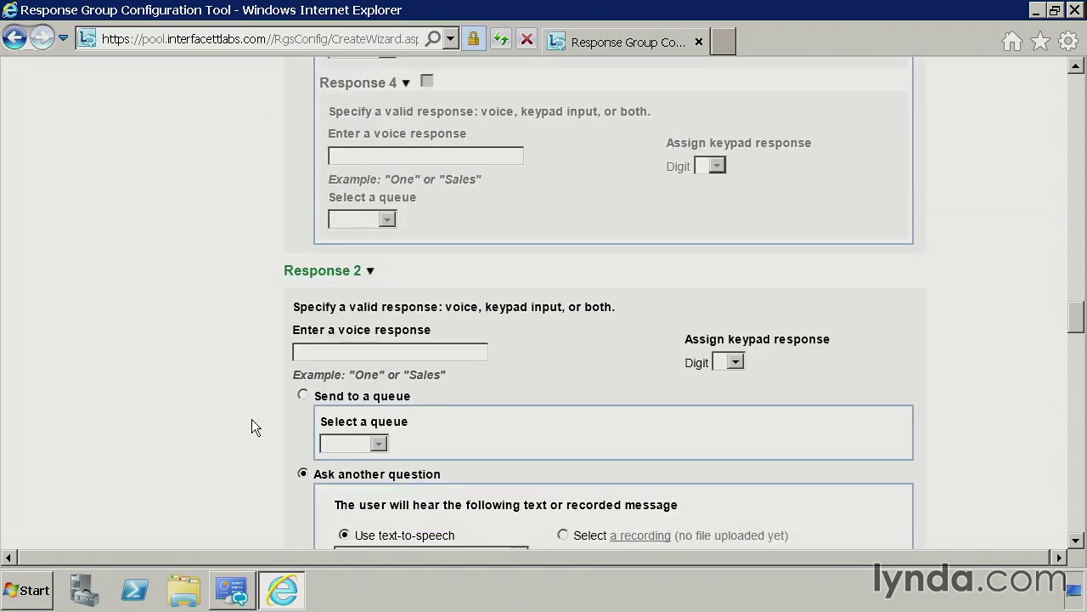
click(424, 358)
text(Two)
key(Tab)
click(735, 362)
click(716, 418)
click(184, 458)
scroll(240, 463, down, 2)
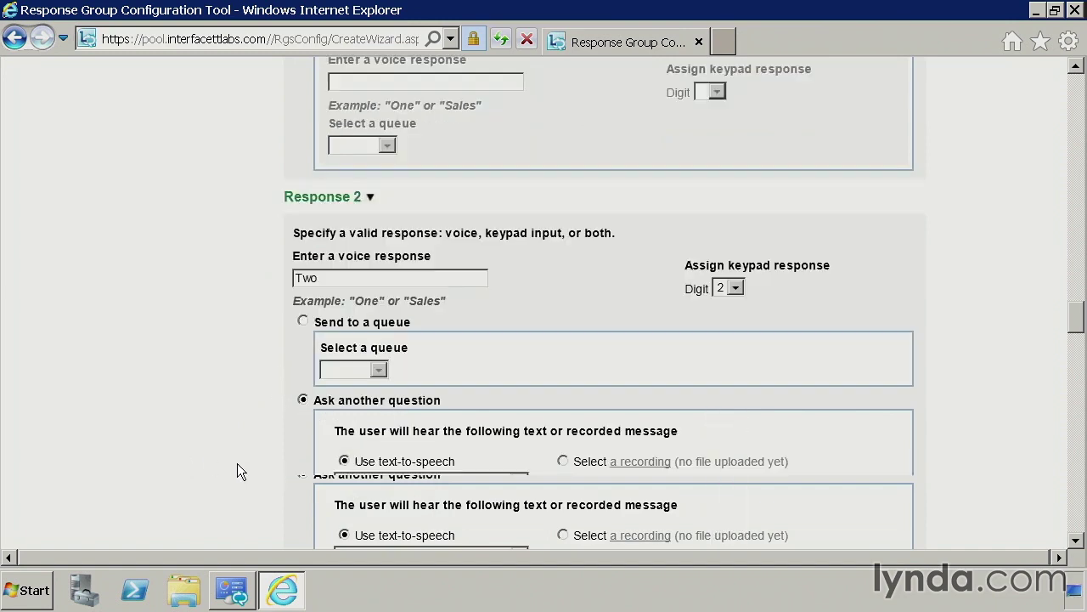
- Route Response 2 callers to the Support queue
click(308, 322)
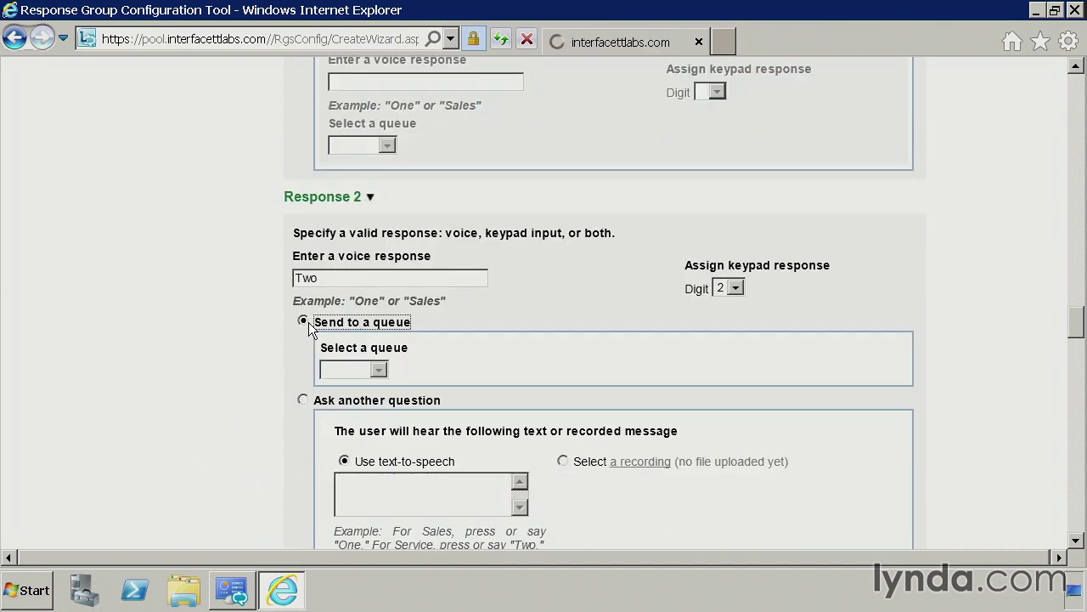
click(379, 370)
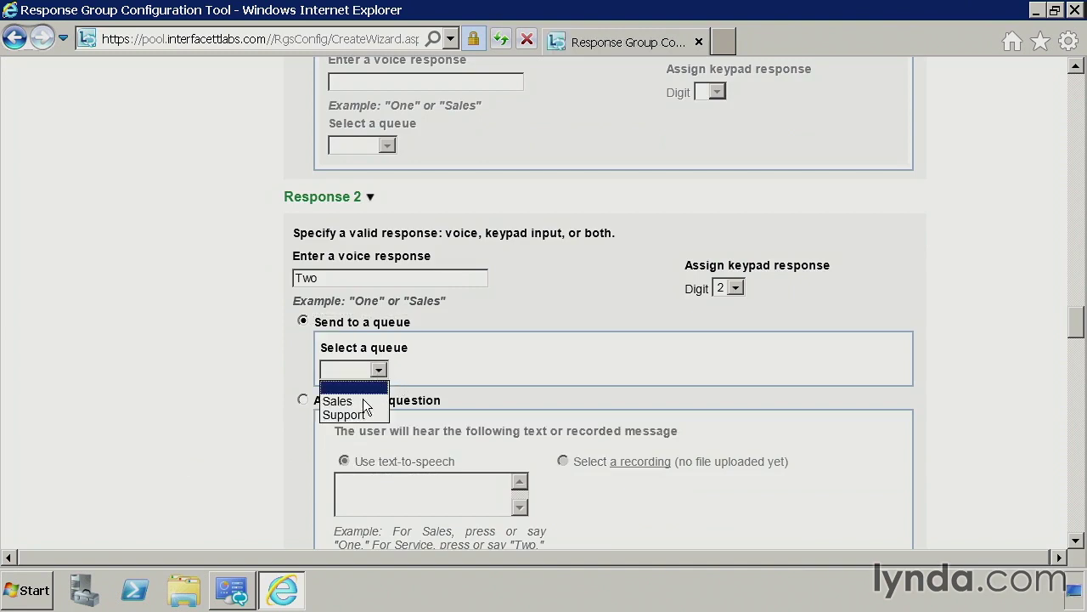
click(359, 415)
click(235, 368)
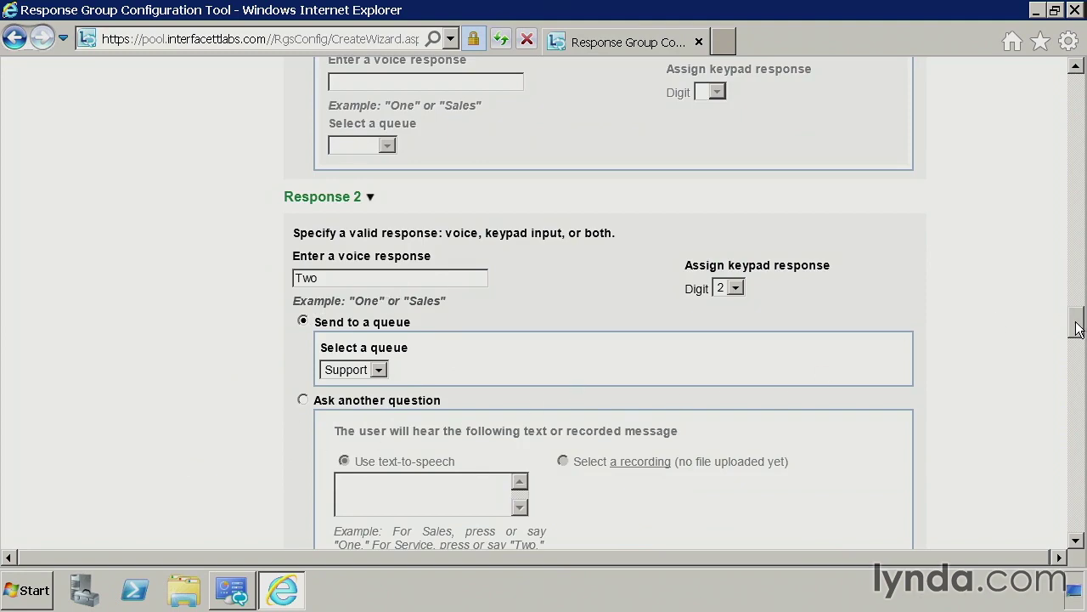
drag(1077, 332, 1084, 553)
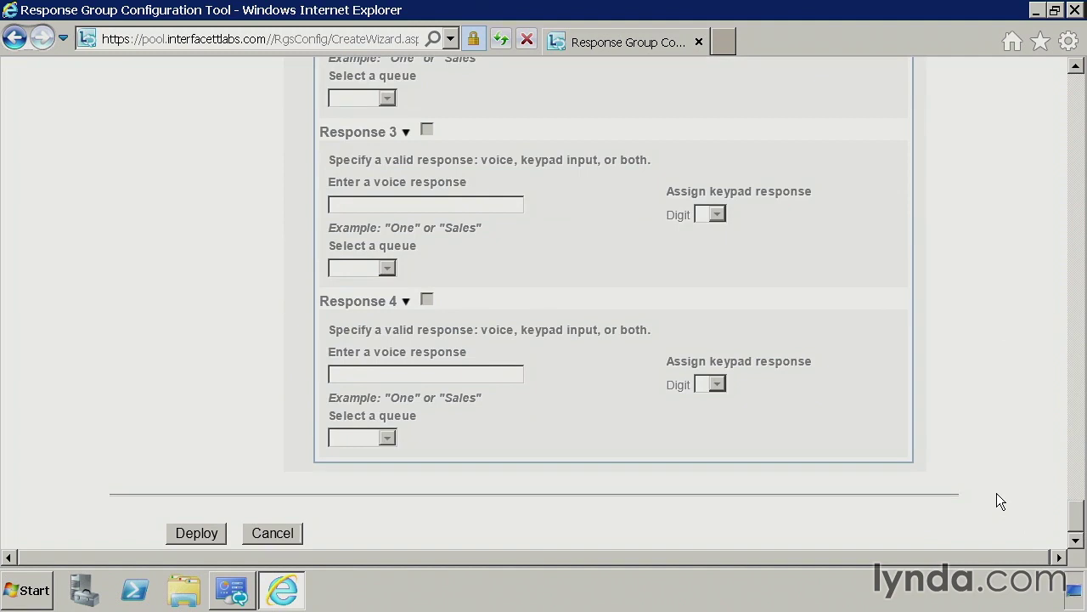
- Deploy the Interface Response Group workflow and go back to the tool's home page
click(206, 532)
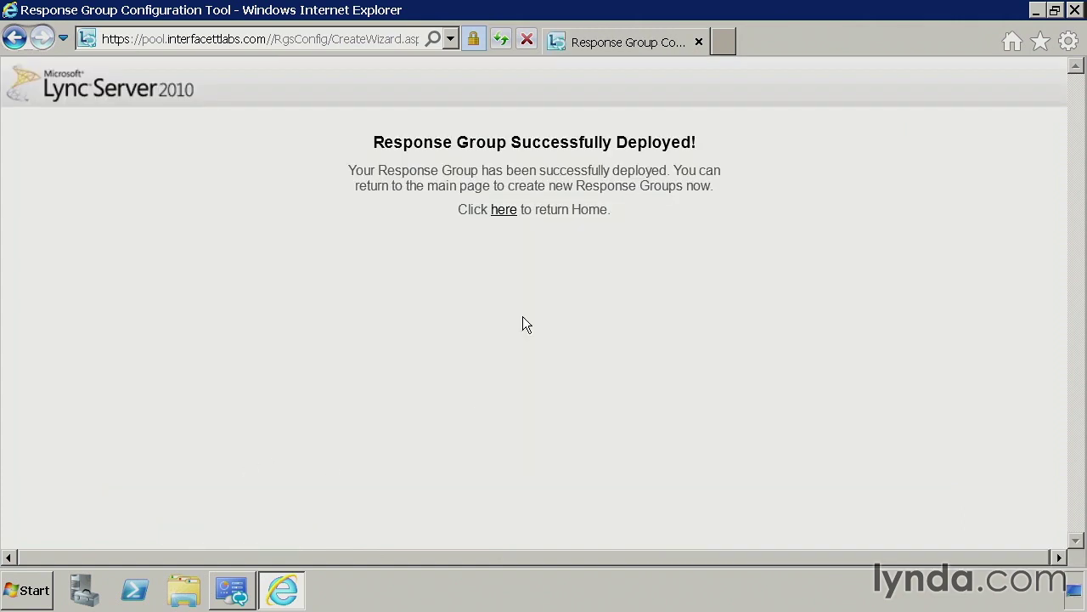
click(505, 211)
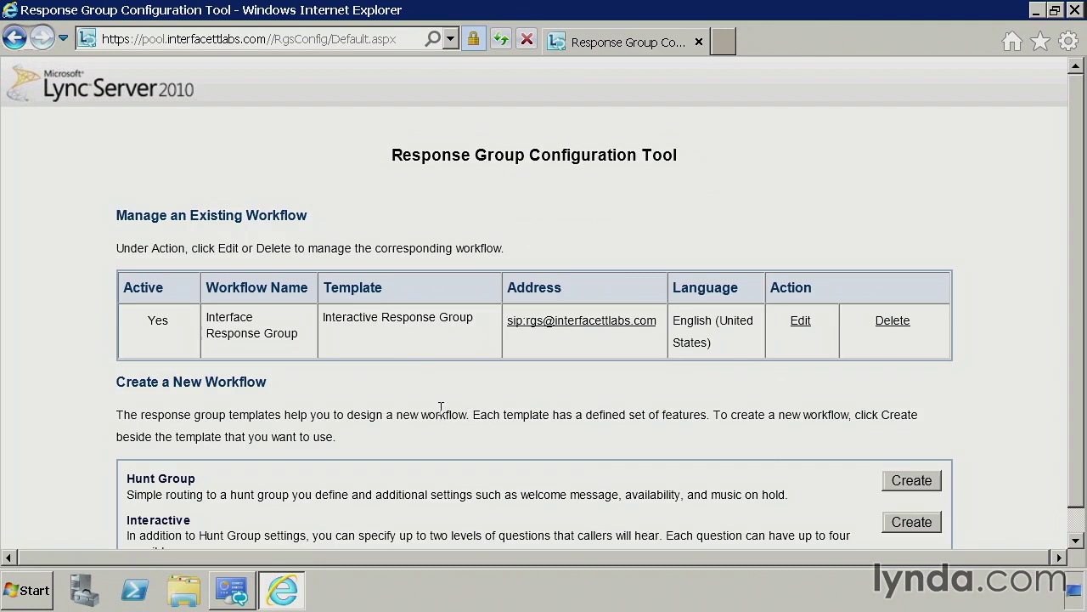
- Reopen Interface Response Group for editing and highlight its saved Step 1 SIP address
click(796, 323)
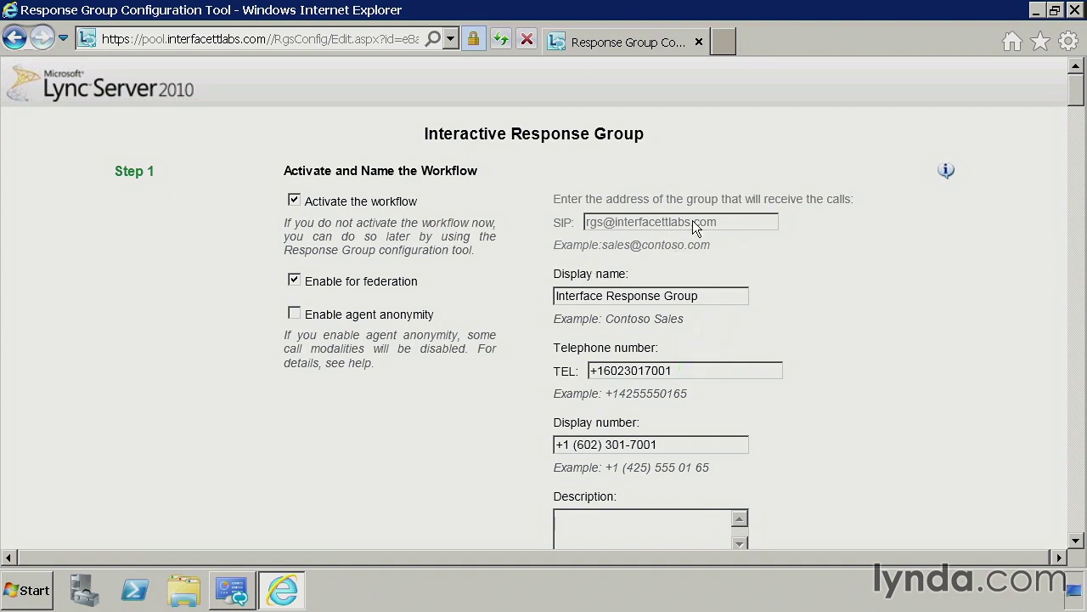
drag(692, 221, 733, 226)
click(739, 226)
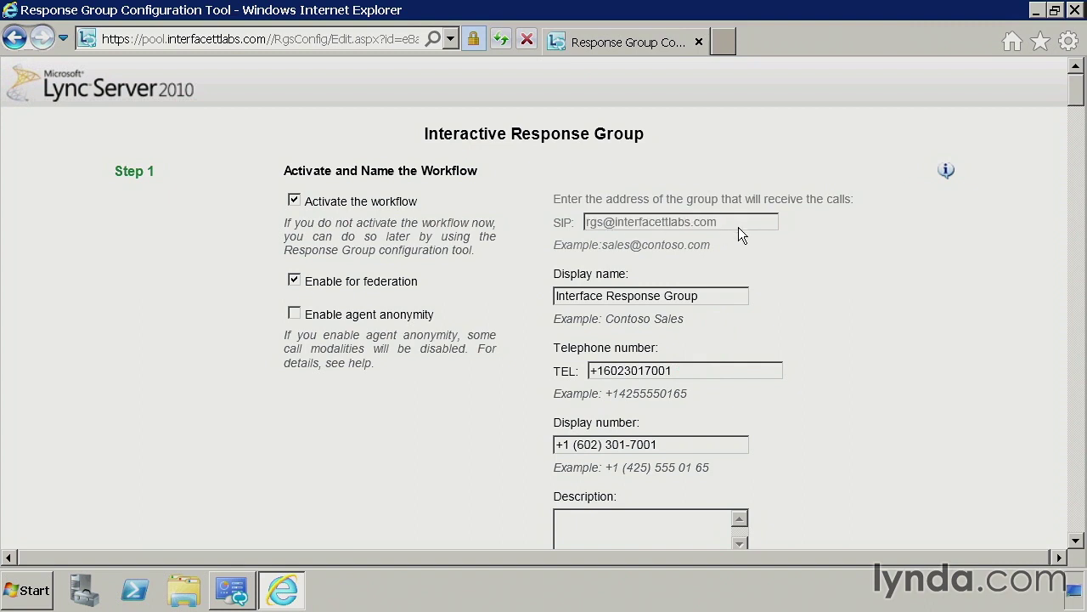